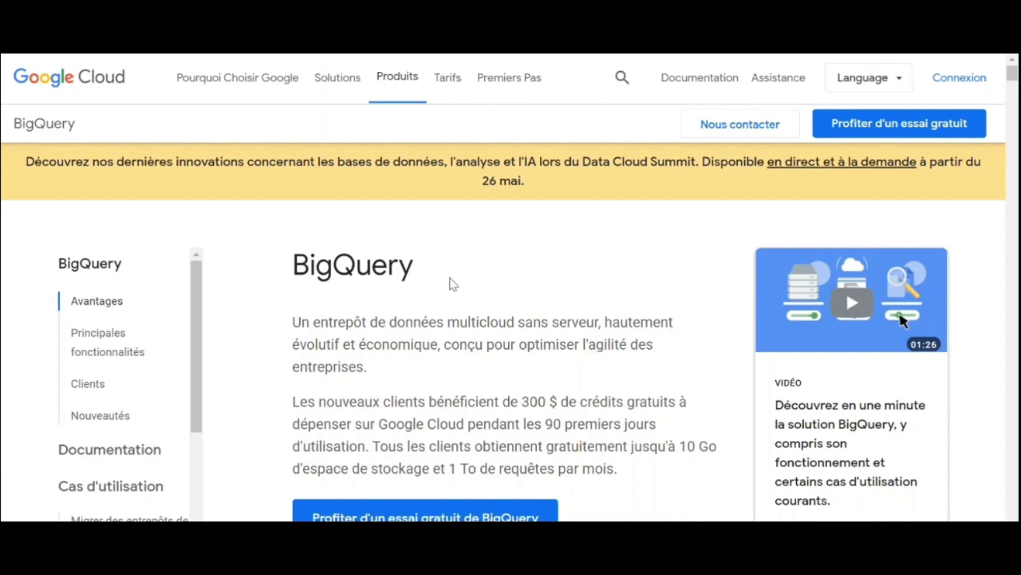
Review the BigQuery product page's introduction and its free-trial offer for new customers.
{"action": "scroll", "coordinate": [449, 283], "scroll_direction": "down", "scroll_amount": 3}
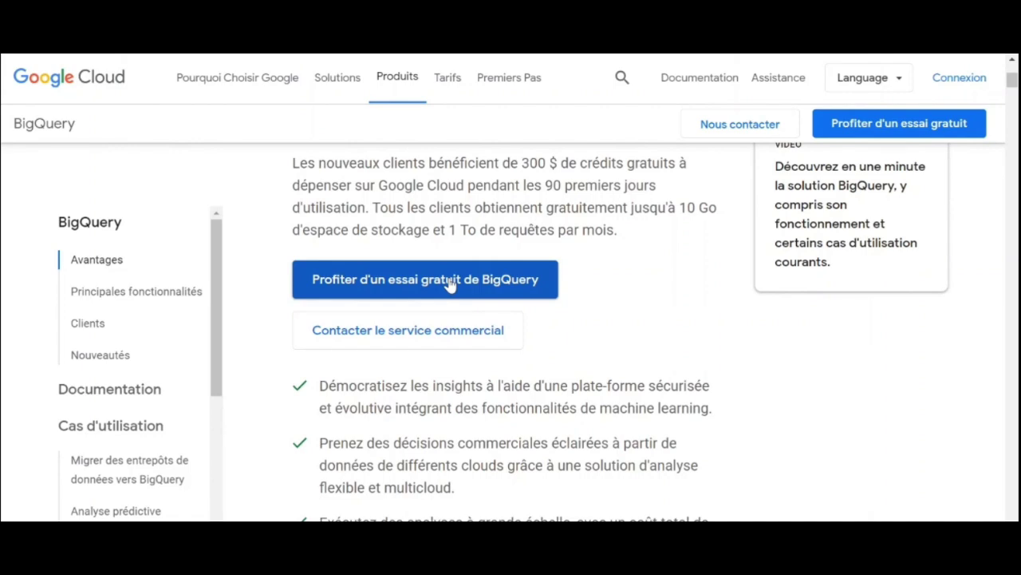
{"action": "scroll", "coordinate": [543, 319], "scroll_direction": "up", "scroll_amount": 2}
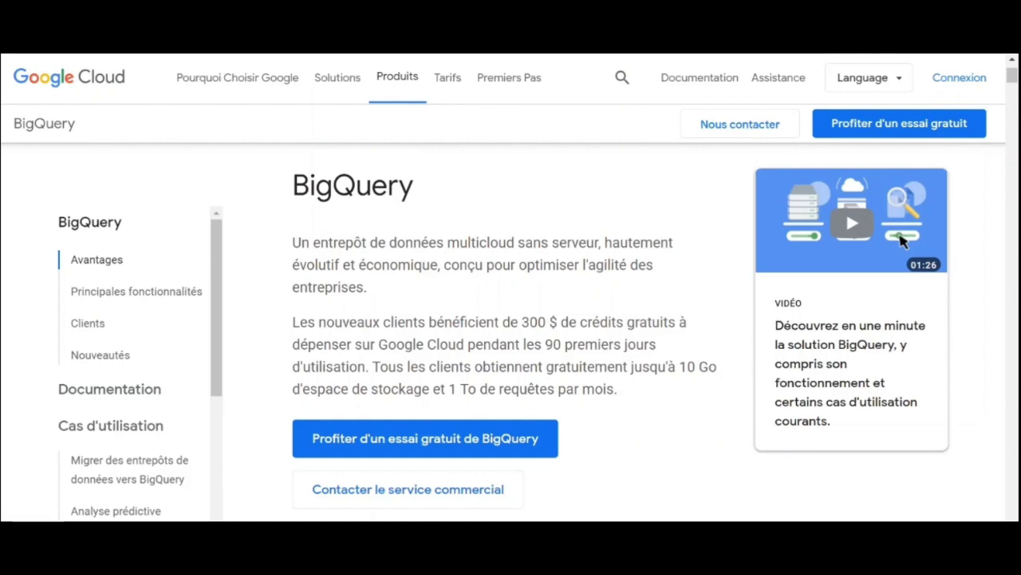
{"action": "scroll", "coordinate": [902, 241], "scroll_direction": "down", "scroll_amount": 1}
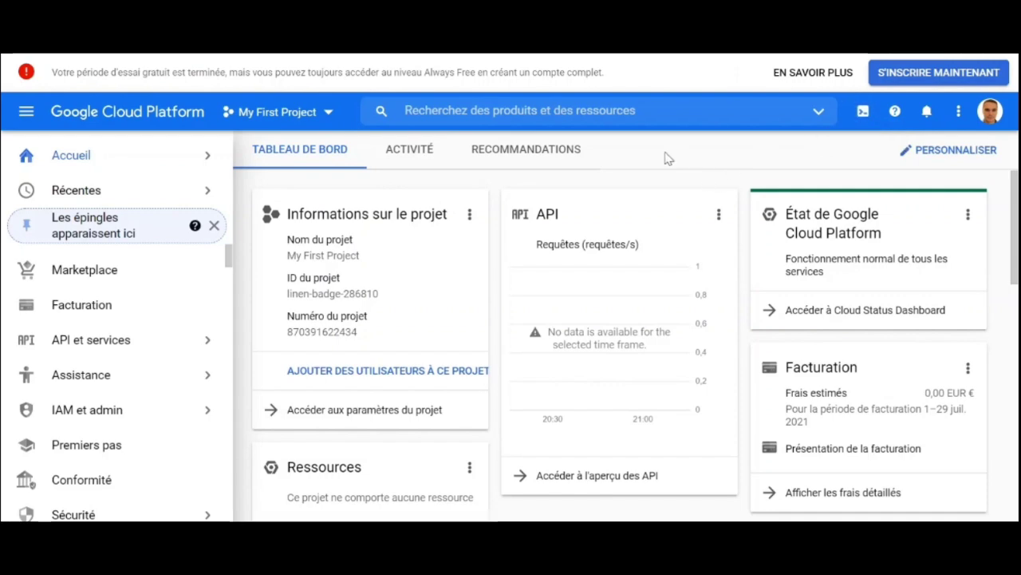
Switch to the My First Project with ID thermal-advice-286413 and start a Cloud Shell session in it.
{"action": "left_click", "coordinate": [307, 116]}
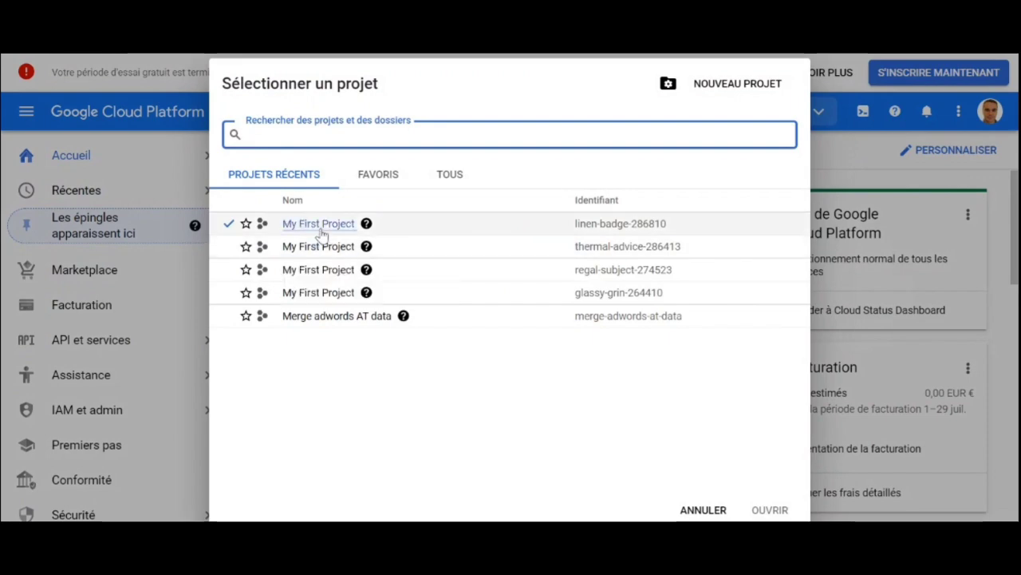
{"action": "left_click", "coordinate": [302, 247]}
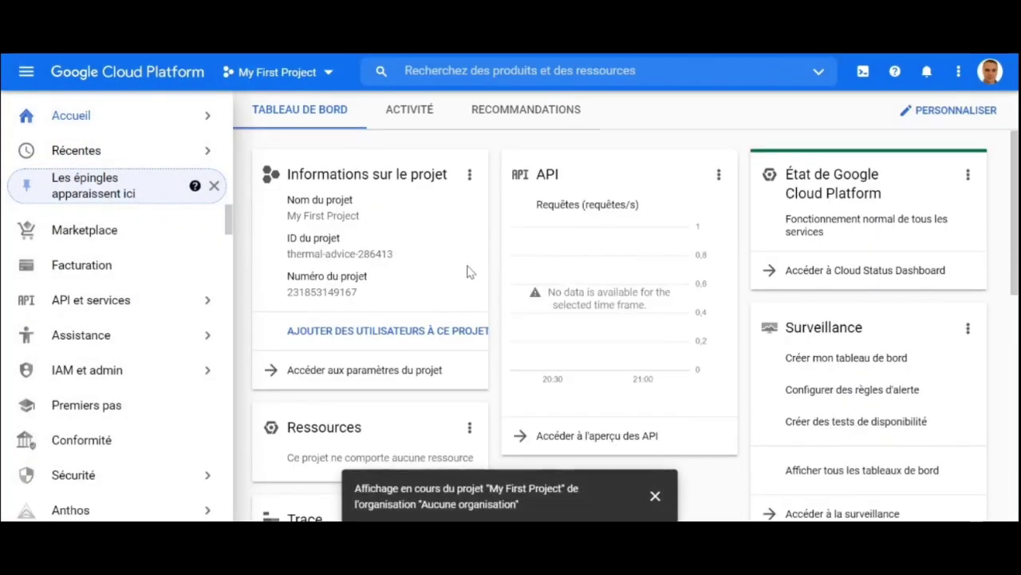
{"action": "left_click", "coordinate": [861, 75]}
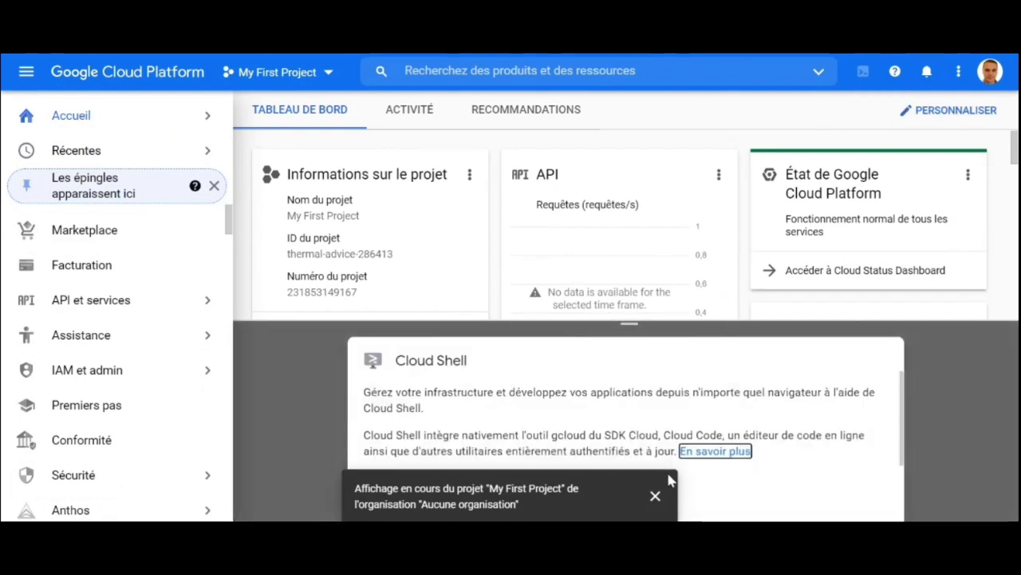
{"action": "left_click", "coordinate": [656, 498]}
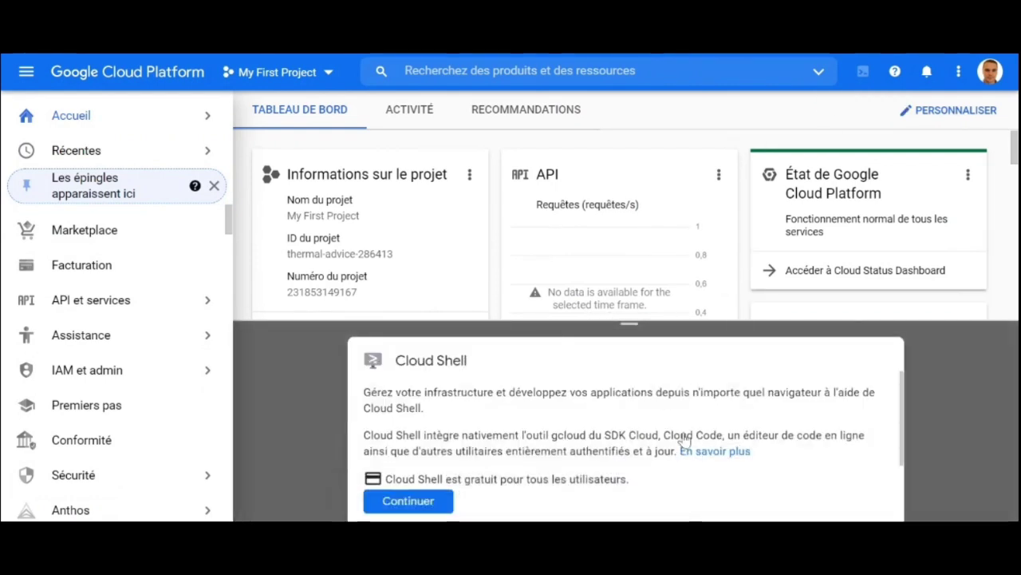
{"action": "left_click", "coordinate": [401, 503]}
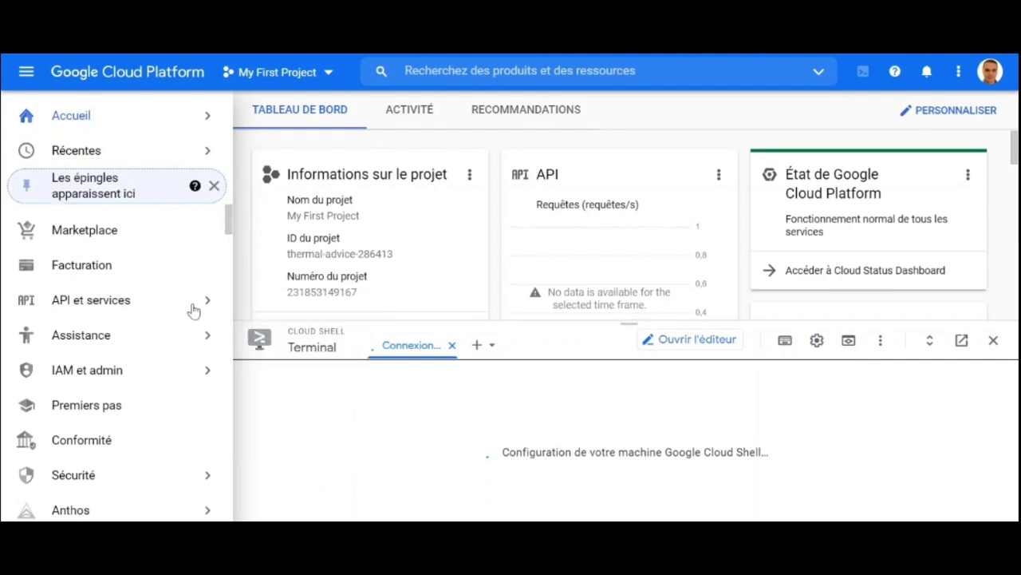
{"action": "scroll", "coordinate": [78, 237], "scroll_direction": "down", "scroll_amount": 5}
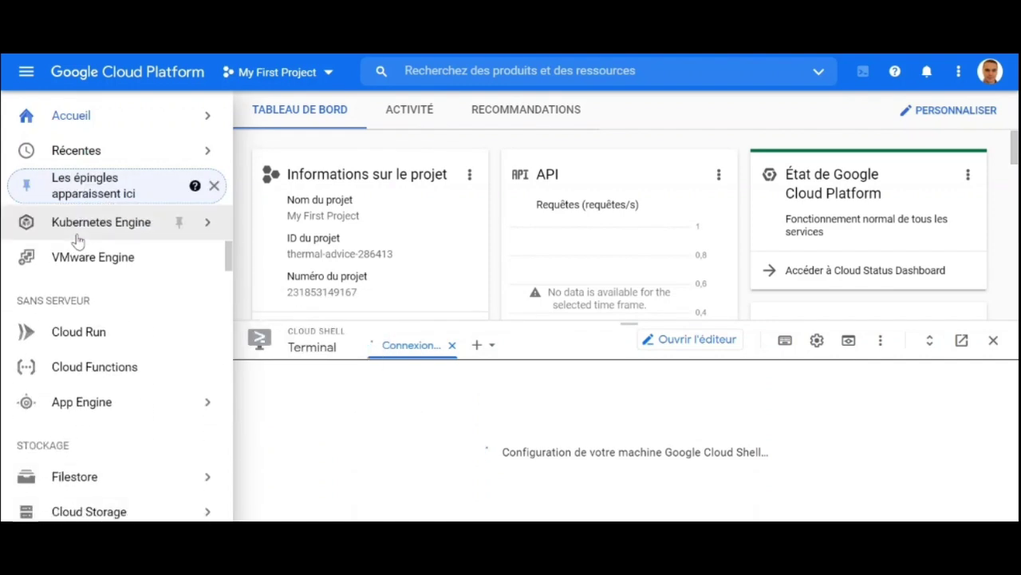
{"action": "scroll", "coordinate": [77, 239], "scroll_direction": "up", "scroll_amount": 5}
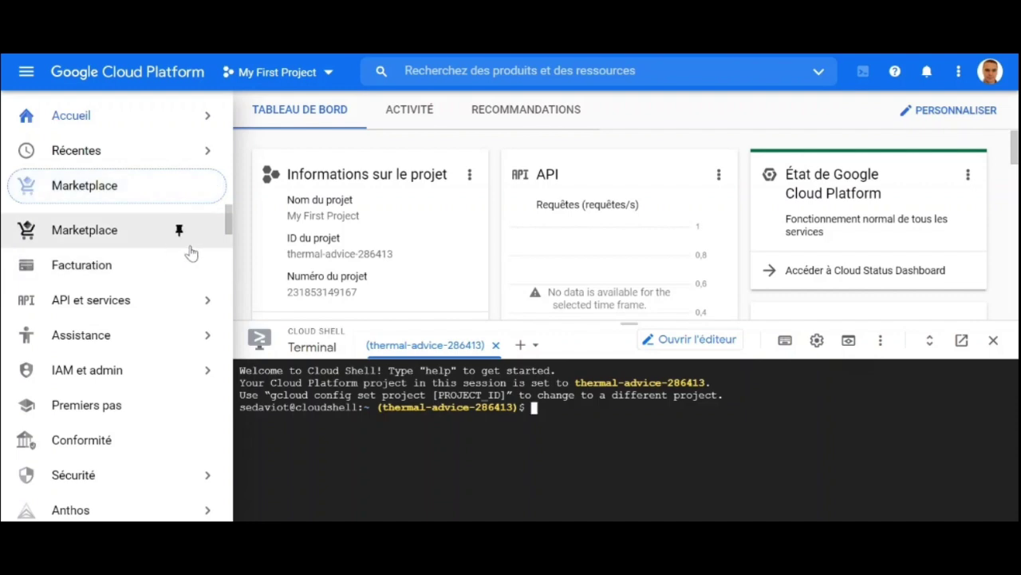
Switch to the Power Query Editor and add a new data source using the Google BigQuery connector, found by searching "big".
{"action": "key", "text": "alt+Tab"}
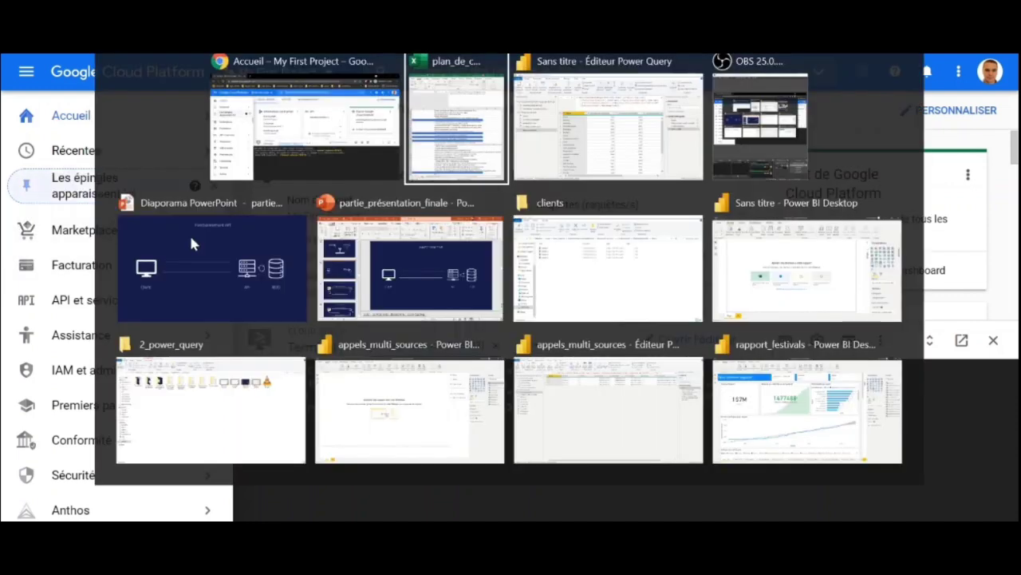
{"action": "key", "text": "Tab"}
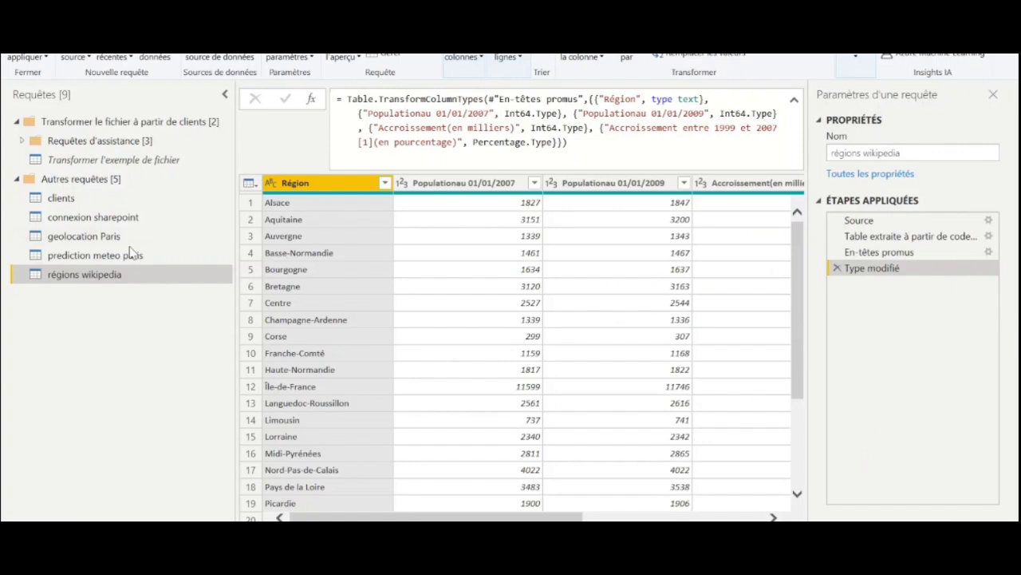
{"action": "left_click", "coordinate": [72, 57]}
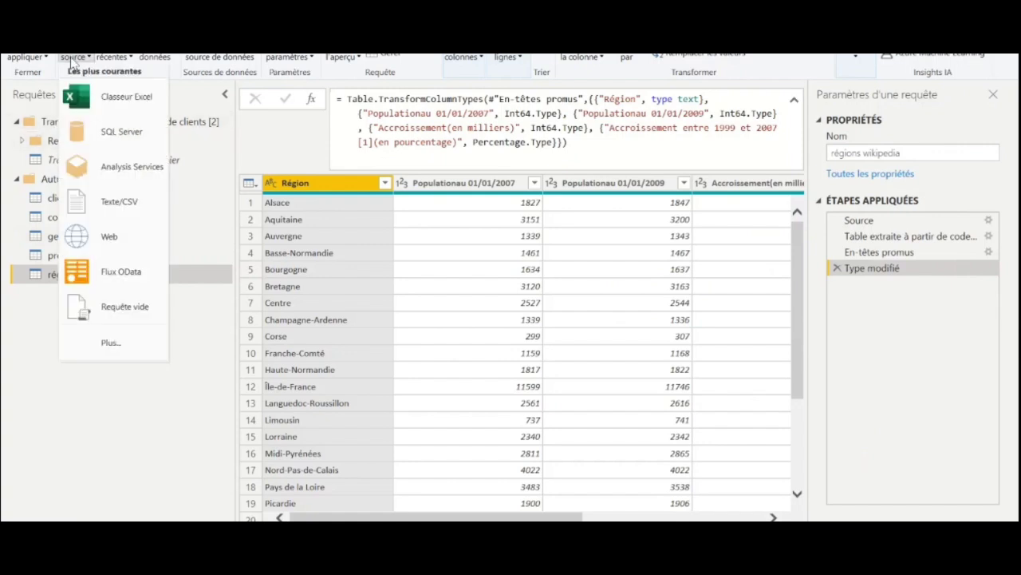
{"action": "left_click", "coordinate": [120, 343]}
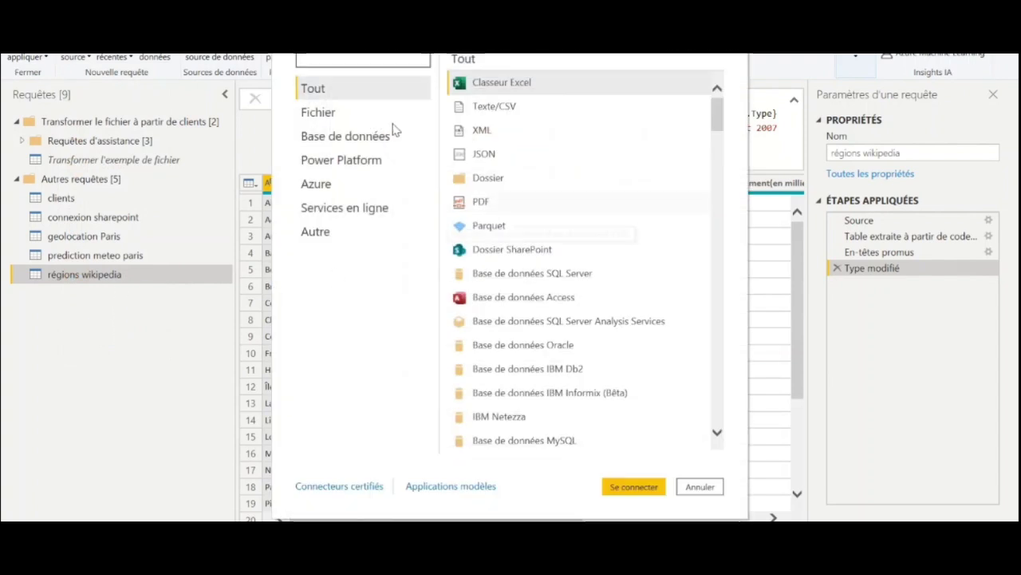
{"action": "type", "text": "big"}
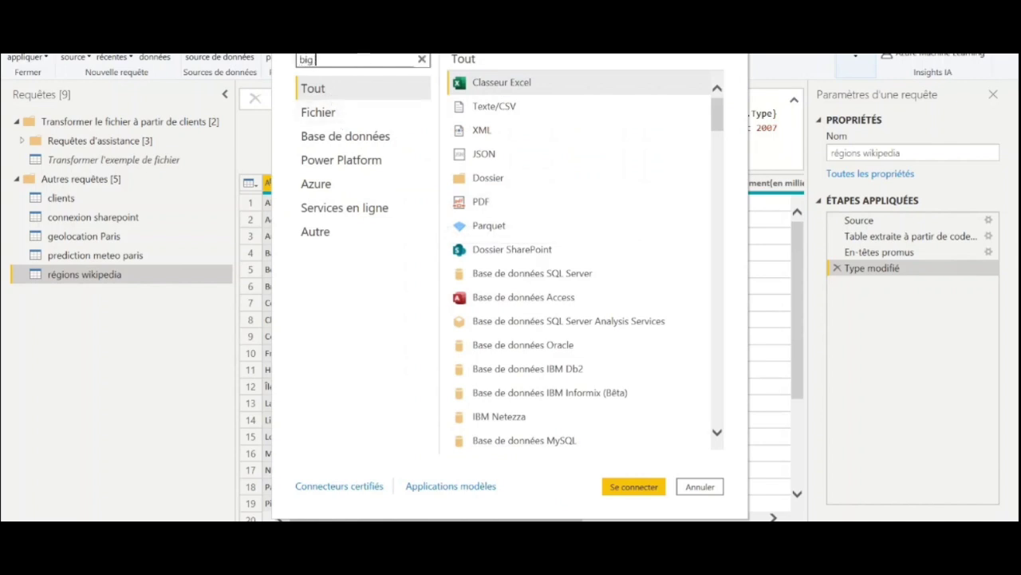
{"action": "left_click", "coordinate": [522, 84]}
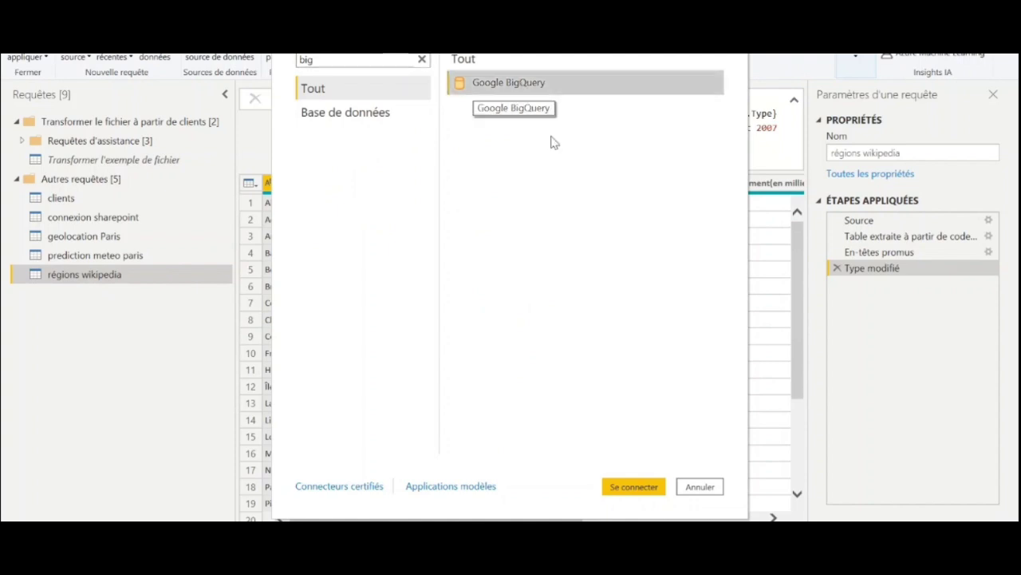
{"action": "left_click", "coordinate": [625, 488]}
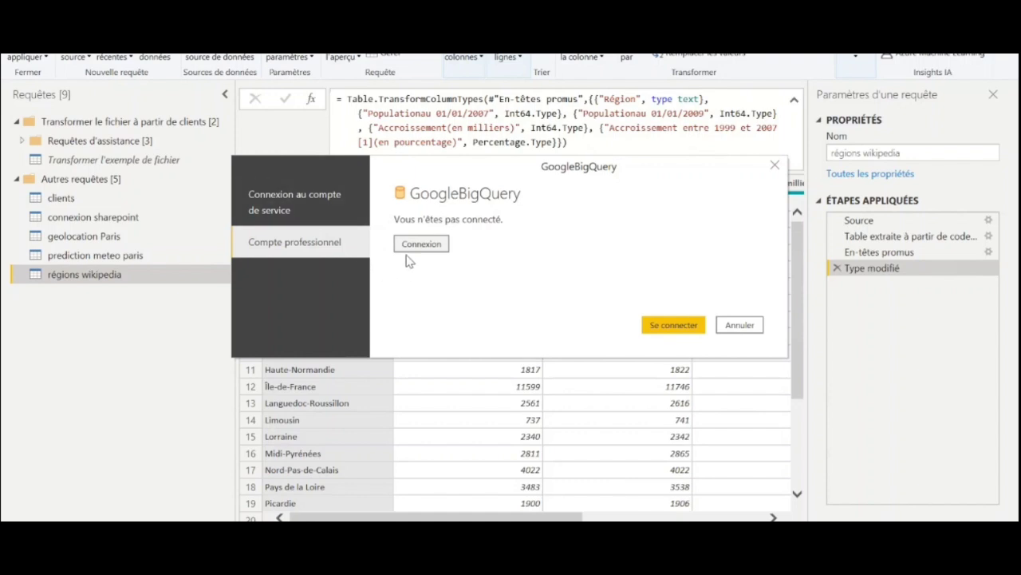
Connect to GoogleBigQuery with the Compte professionnel method, signing in with the first listed Google account and authorising Power BI Desktop.
{"action": "left_click", "coordinate": [294, 201]}
{"action": "left_click", "coordinate": [300, 242]}
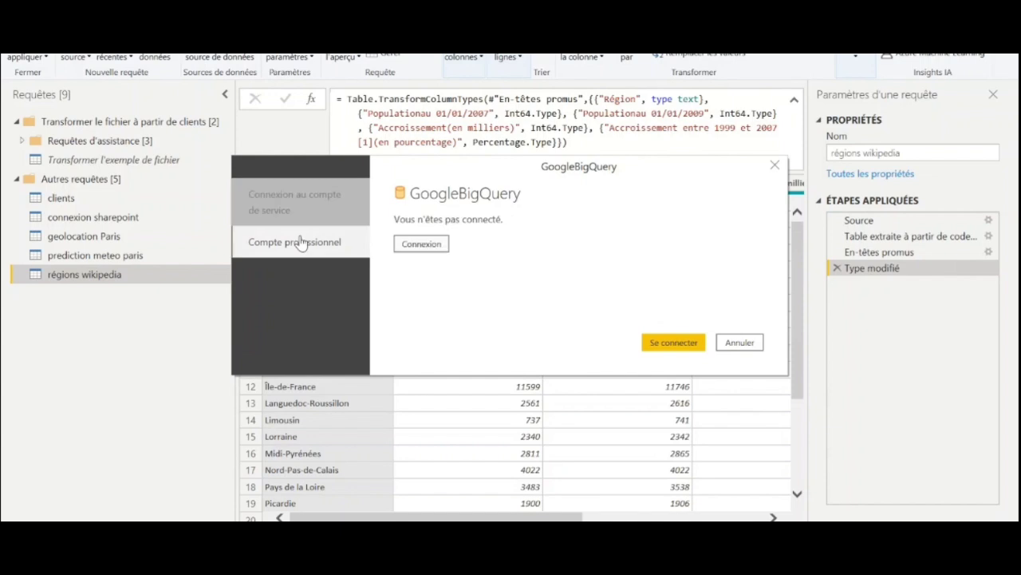
{"action": "left_click", "coordinate": [420, 244]}
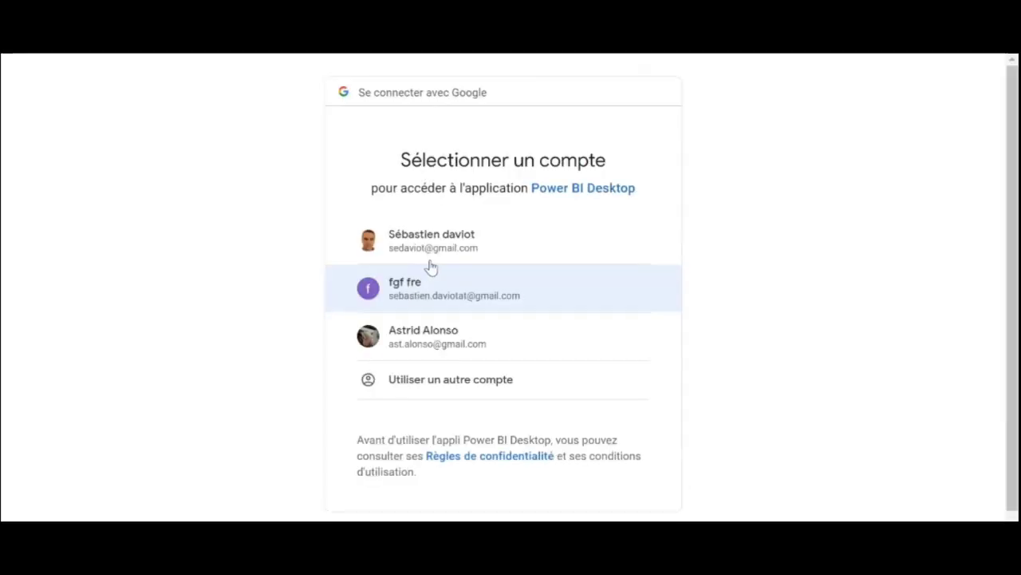
{"action": "left_click", "coordinate": [431, 251]}
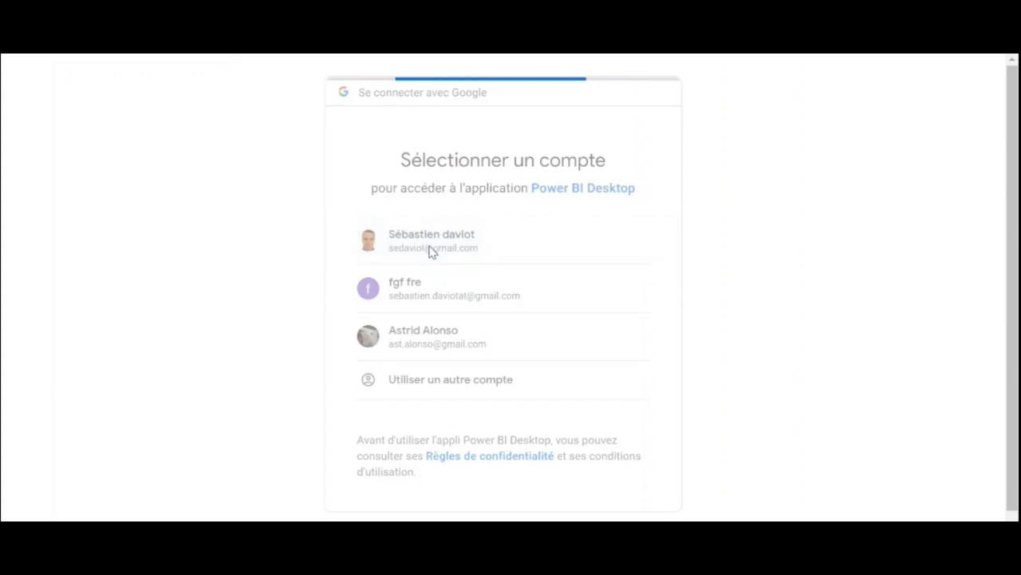
{"action": "scroll", "coordinate": [216, 290], "scroll_direction": "down", "scroll_amount": 2}
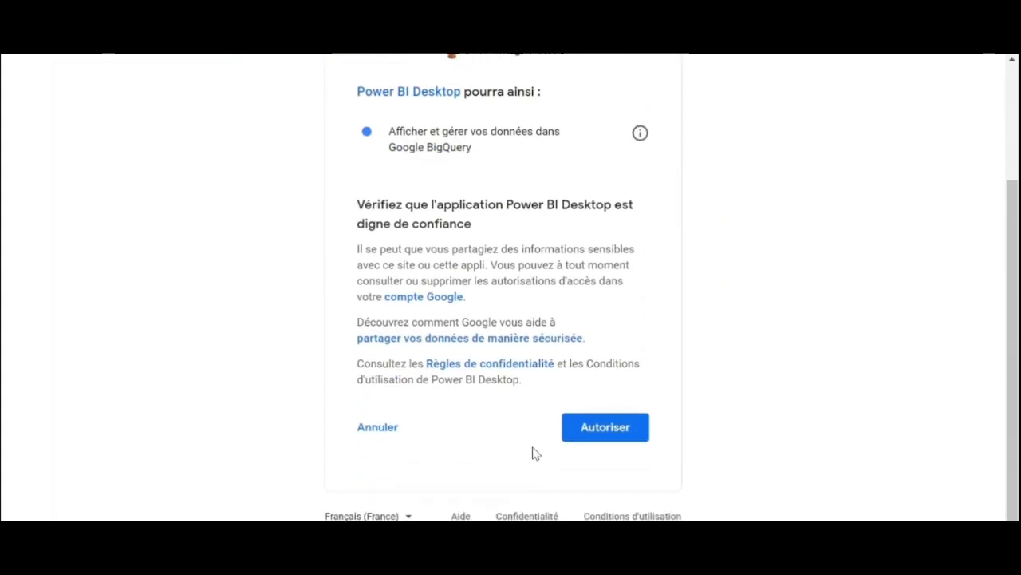
{"action": "left_click", "coordinate": [597, 430]}
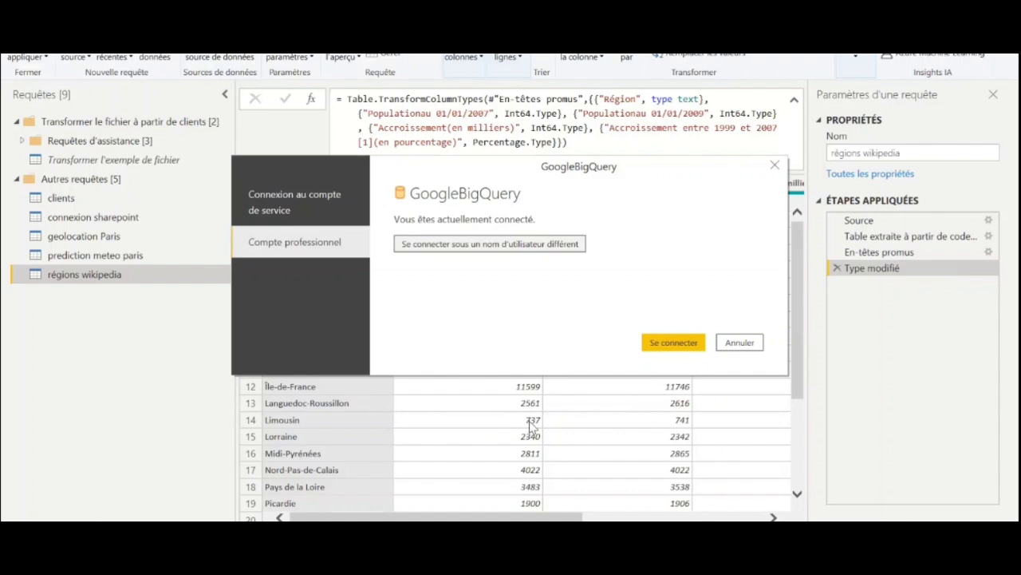
{"action": "left_click", "coordinate": [659, 351]}
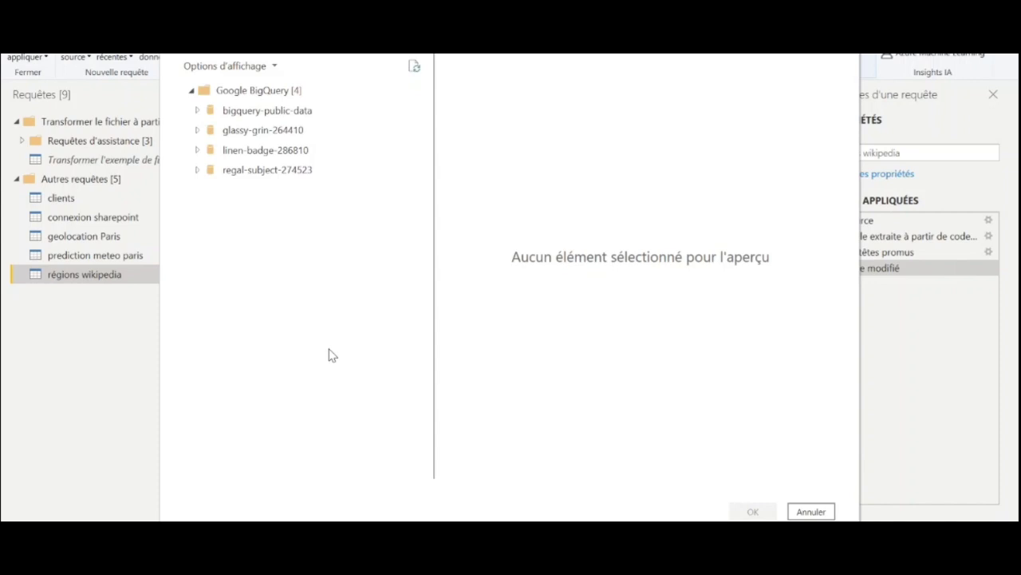
Expand the bigquery-public-data project and browse its list of datasets.
{"action": "left_click", "coordinate": [206, 112]}
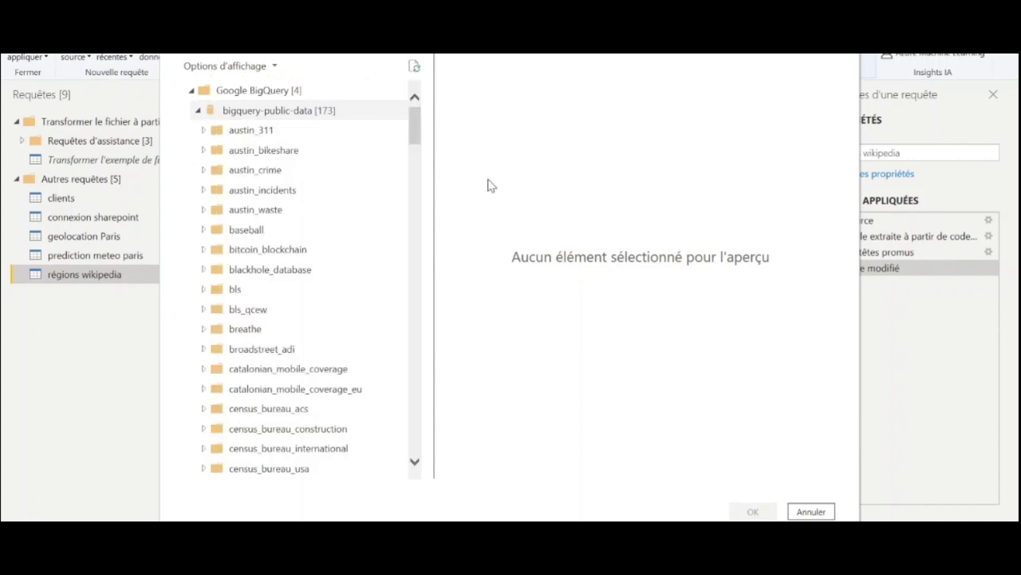
{"action": "scroll", "coordinate": [259, 190], "scroll_direction": "down", "scroll_amount": 4}
{"action": "scroll", "coordinate": [258, 192], "scroll_direction": "down", "scroll_amount": 1}
{"action": "scroll", "coordinate": [264, 223], "scroll_direction": "up", "scroll_amount": 5}
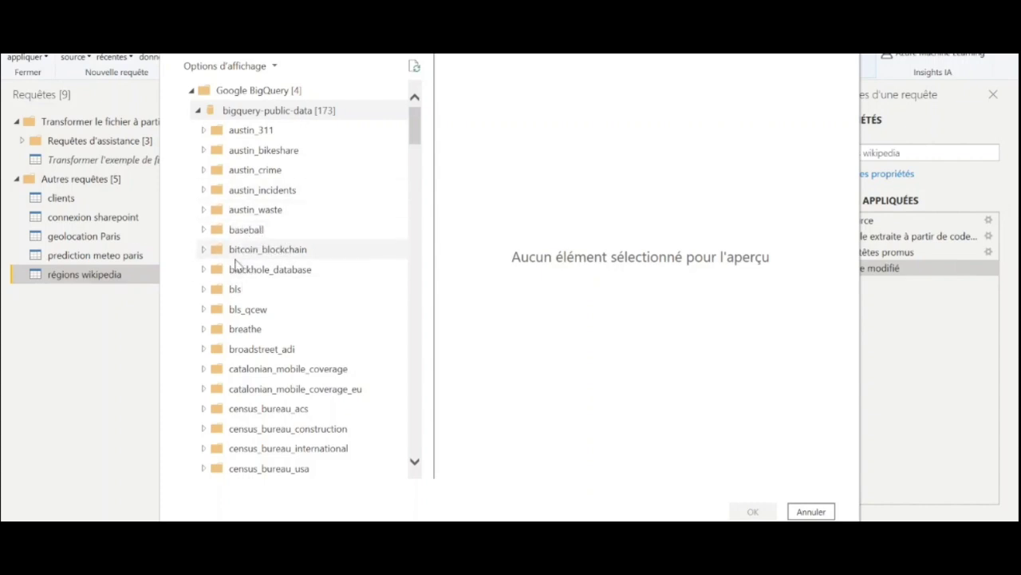
Select the games_post_wide table from the baseball dataset, check its preview and confirm the selection.
{"action": "left_click", "coordinate": [203, 231]}
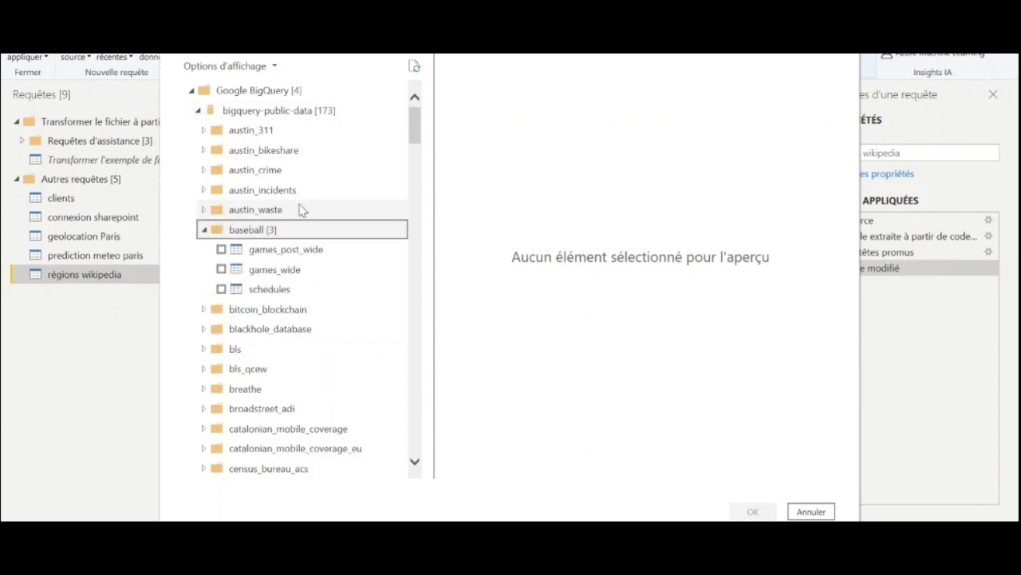
{"action": "left_click", "coordinate": [222, 251]}
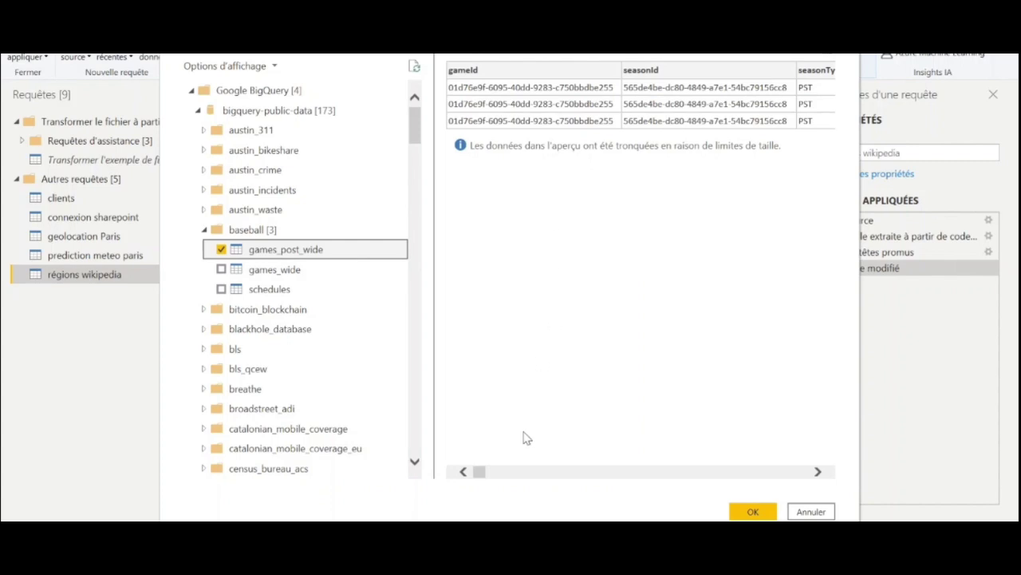
{"action": "left_click_drag", "start_coordinate": [478, 472], "coordinate": [458, 484]}
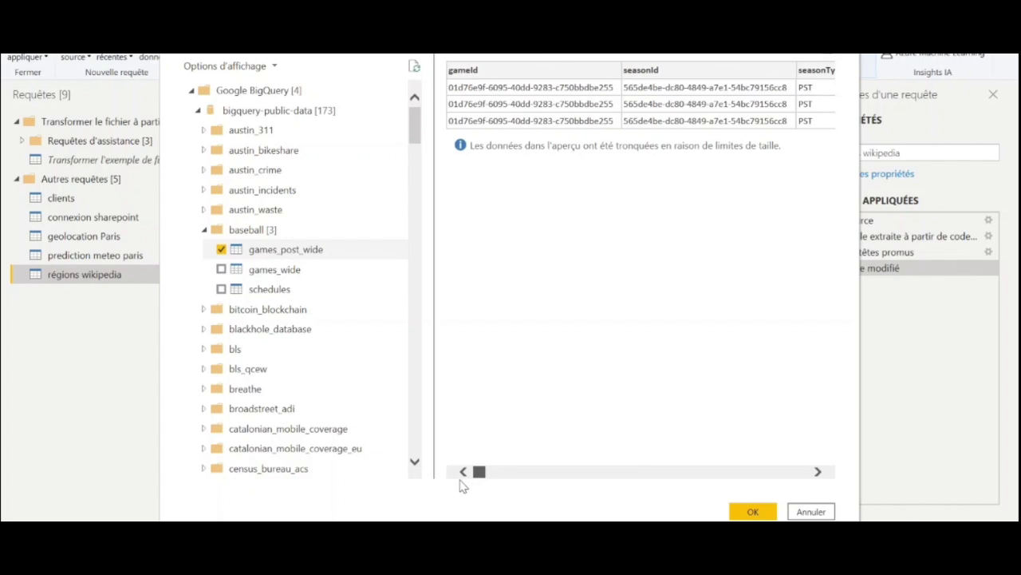
{"action": "left_click", "coordinate": [753, 511]}
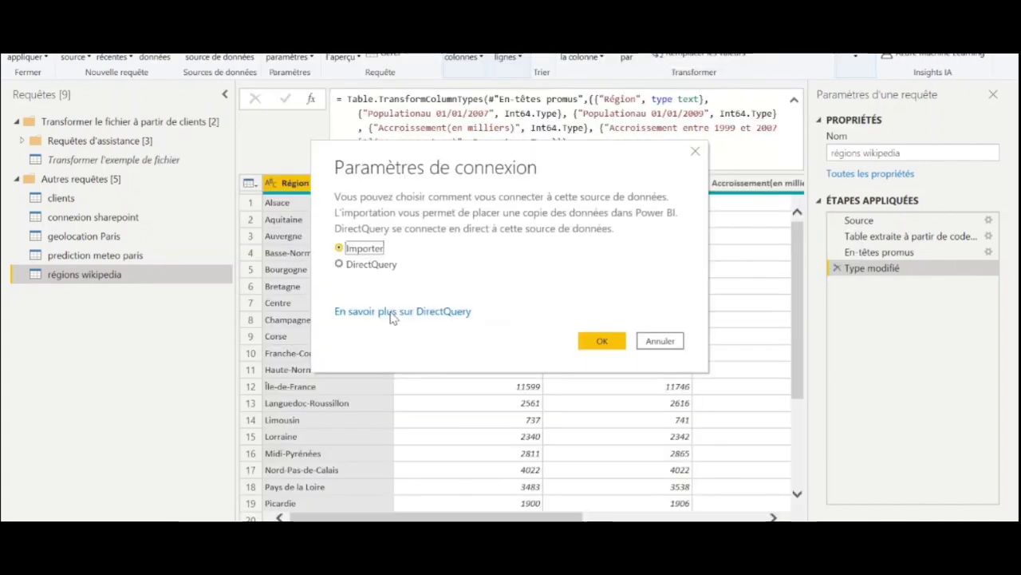